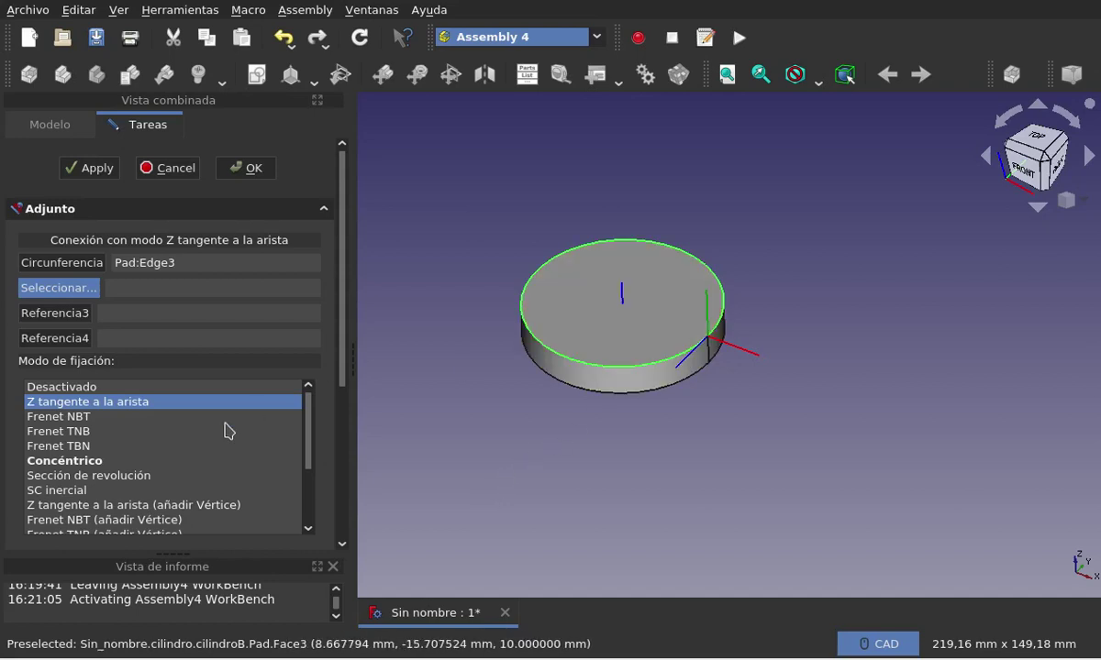
# Compare Frenet NBT and TNB orientations for the LCS on Pad:Edge3, settling on Frenet TBN.
pyautogui.click(94, 418)
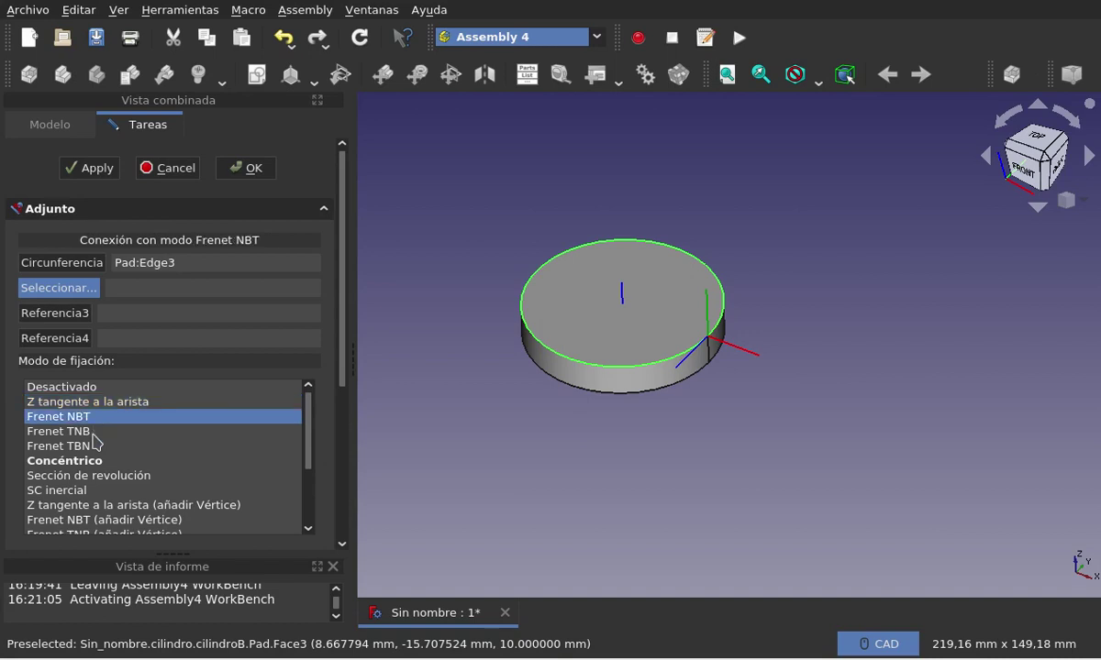
pyautogui.click(94, 433)
pyautogui.click(91, 448)
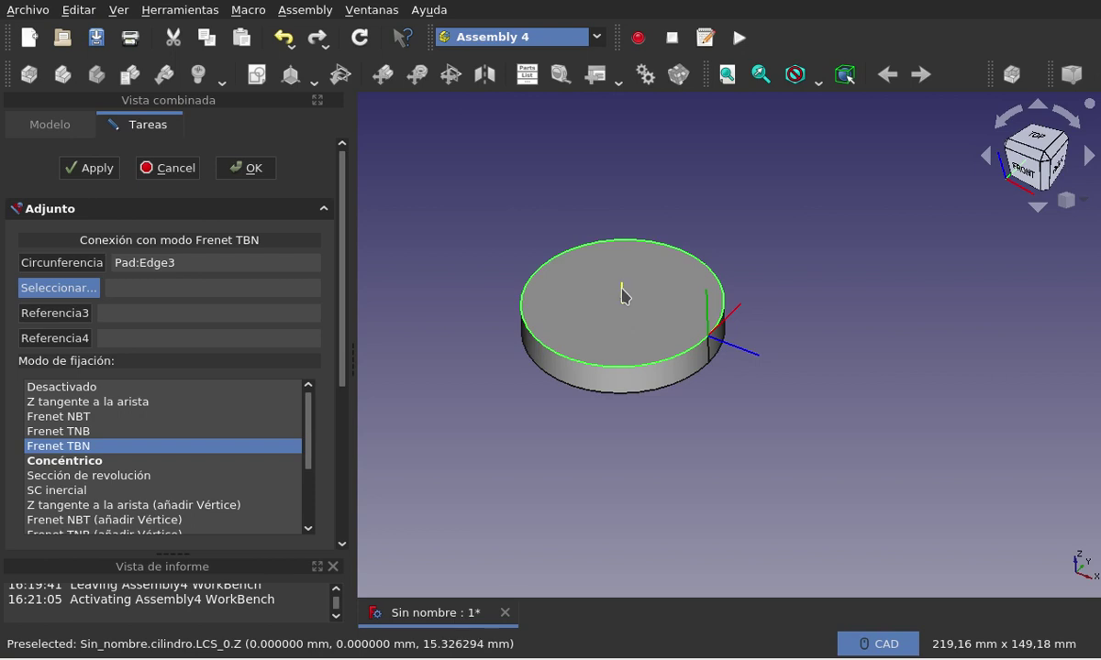
# Switch the LCS from Concéntrico to SC inercial mode at the top face centre and confirm.
pyautogui.click(101, 461)
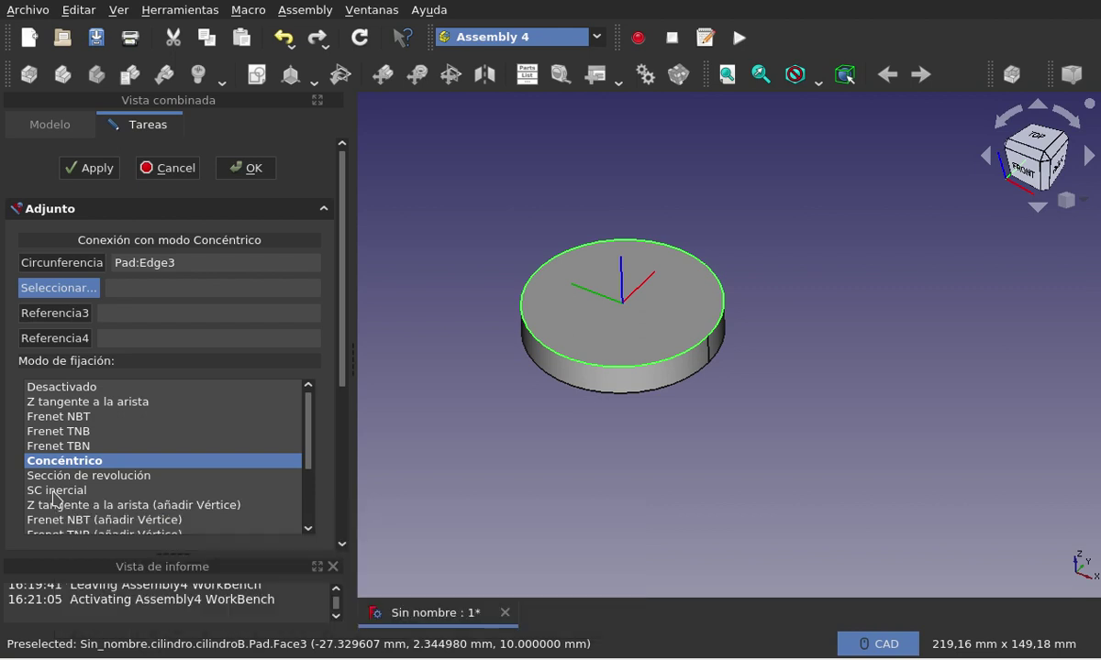
pyautogui.moveTo(57, 491)
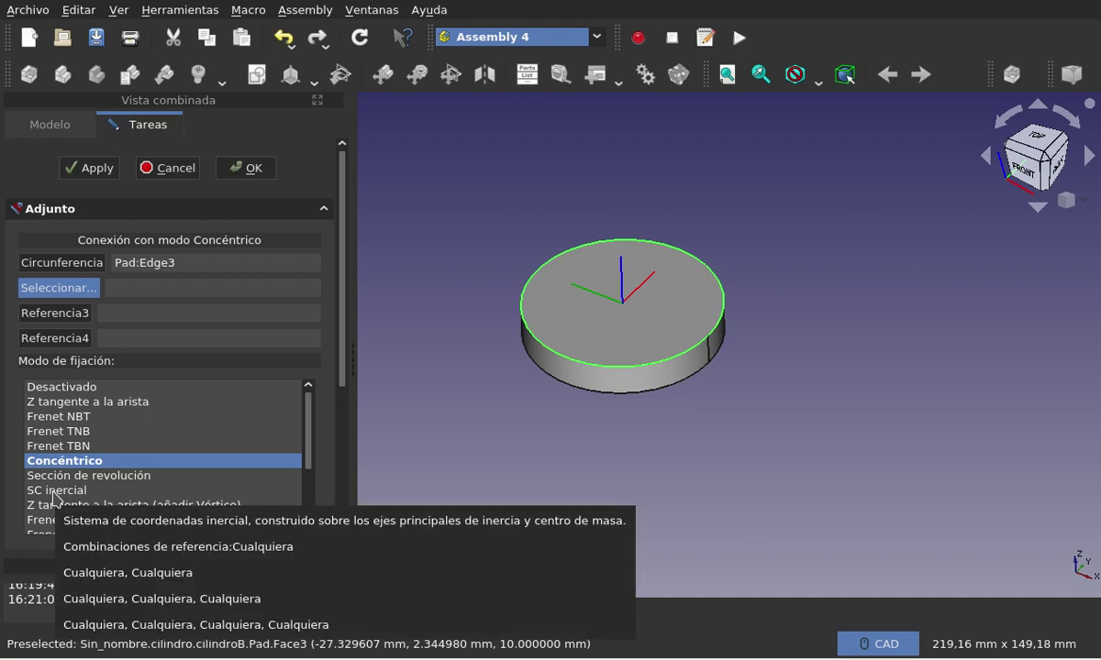
pyautogui.click(54, 493)
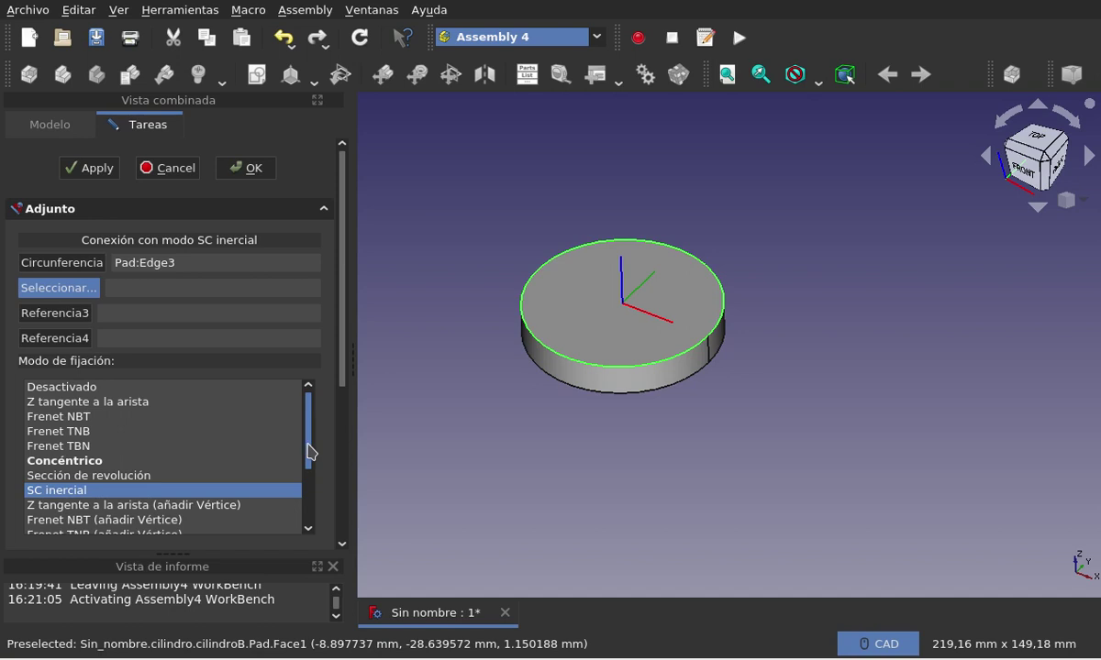
pyautogui.click(253, 168)
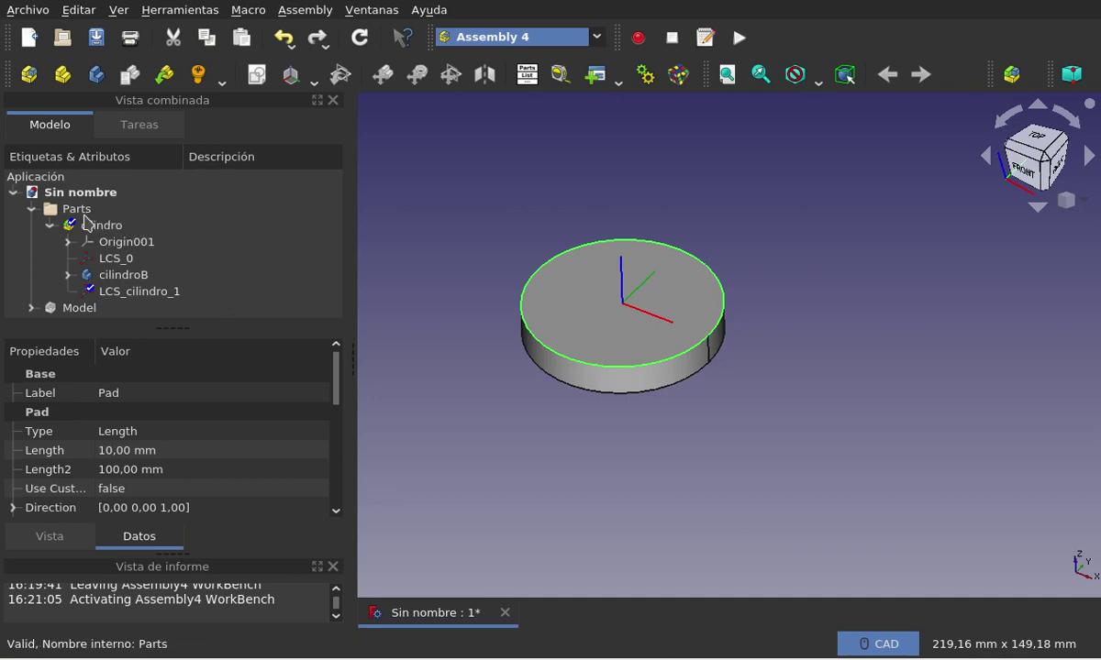
# Hide and then re-show the cilindroB body while browsing the cilindro part's contents.
pyautogui.click(138, 276)
pyautogui.press('space')
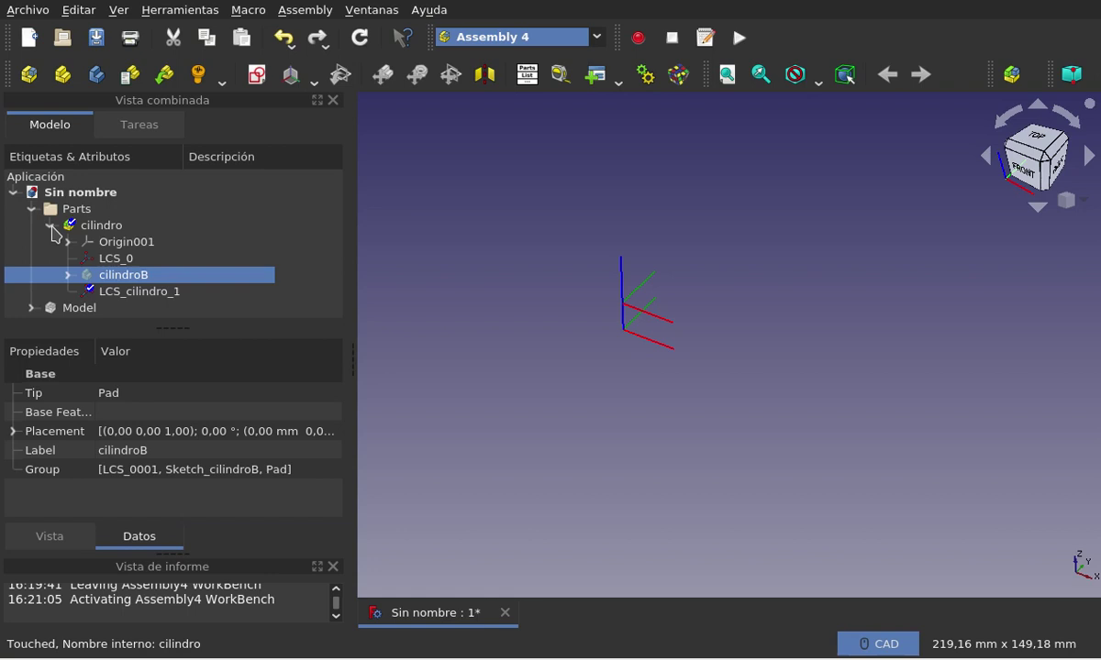
pyautogui.click(50, 226)
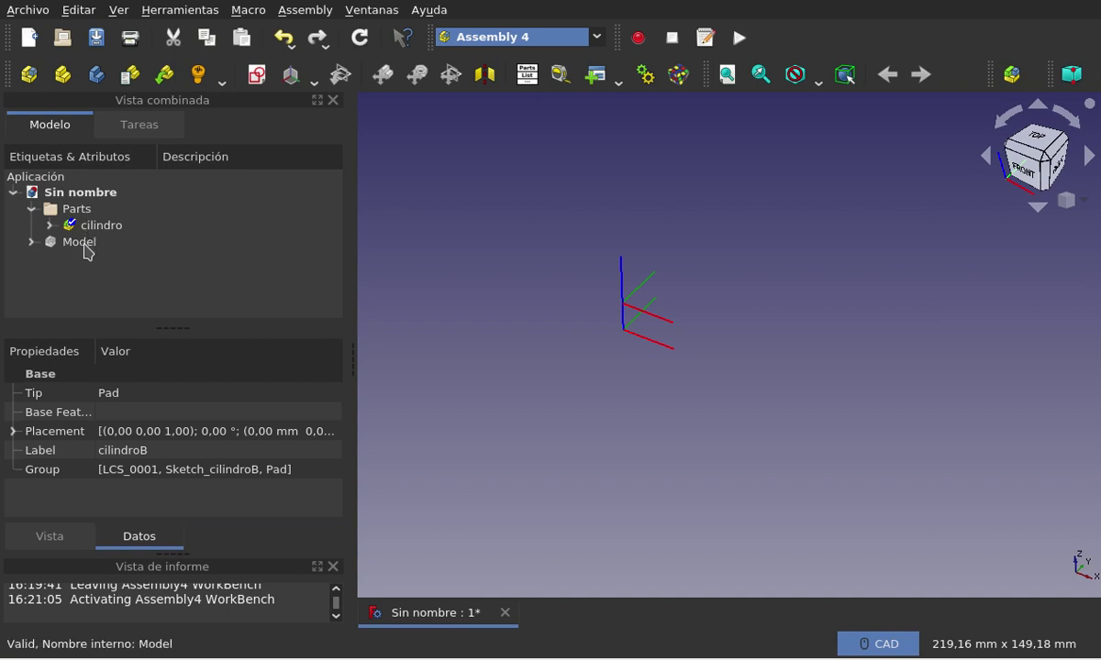
pyautogui.click(78, 212)
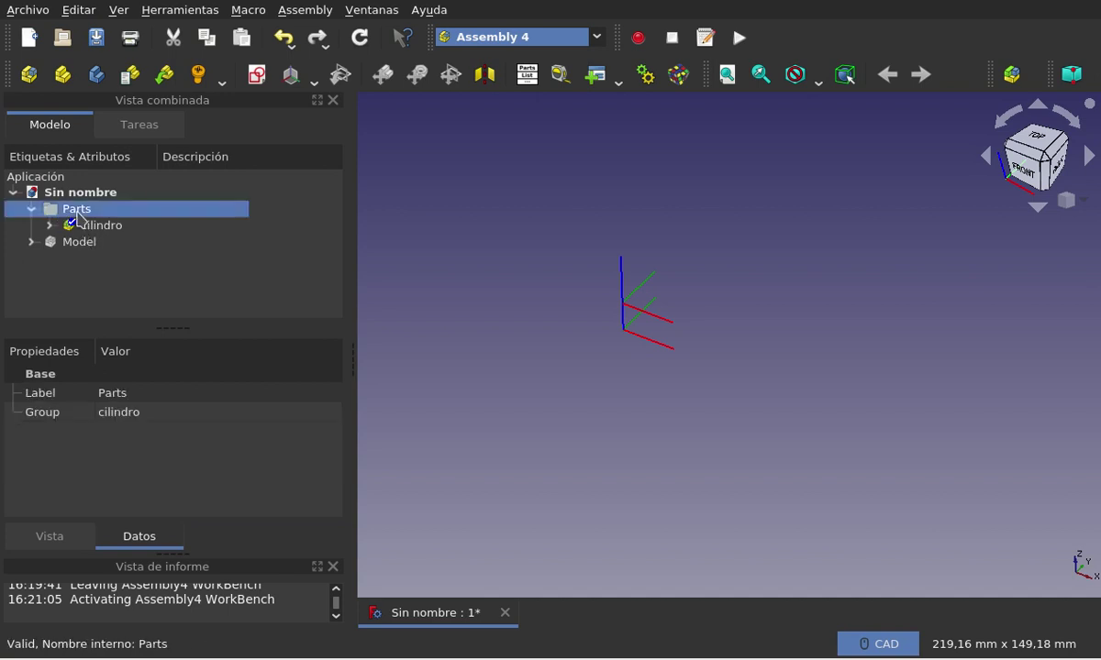
pyautogui.click(50, 225)
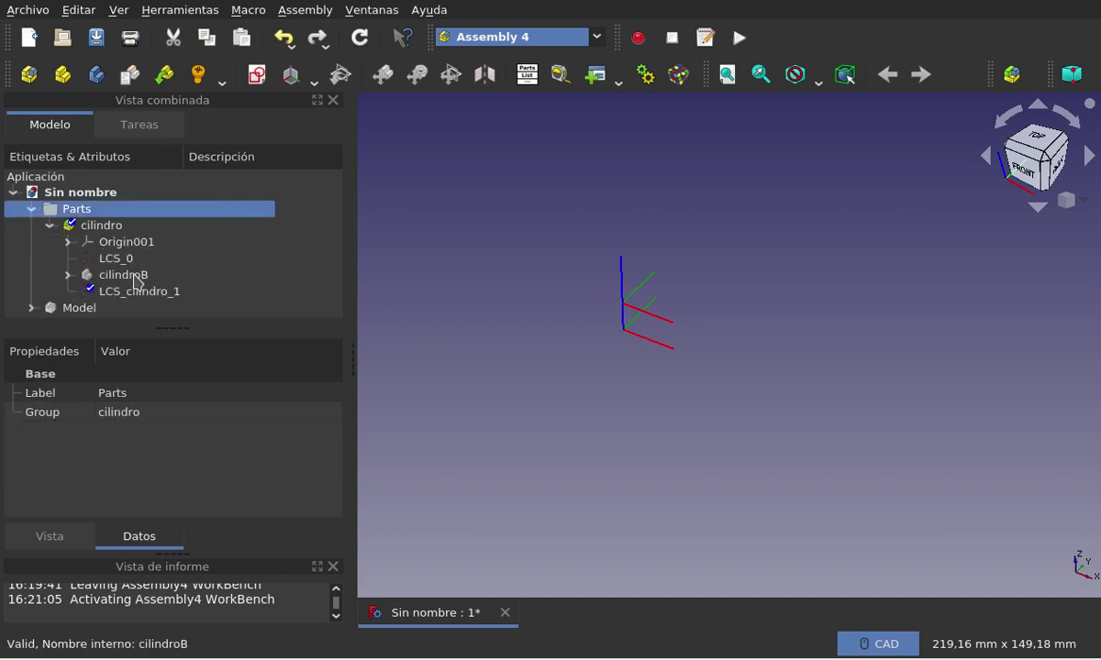
pyautogui.click(134, 278)
pyautogui.press('space')
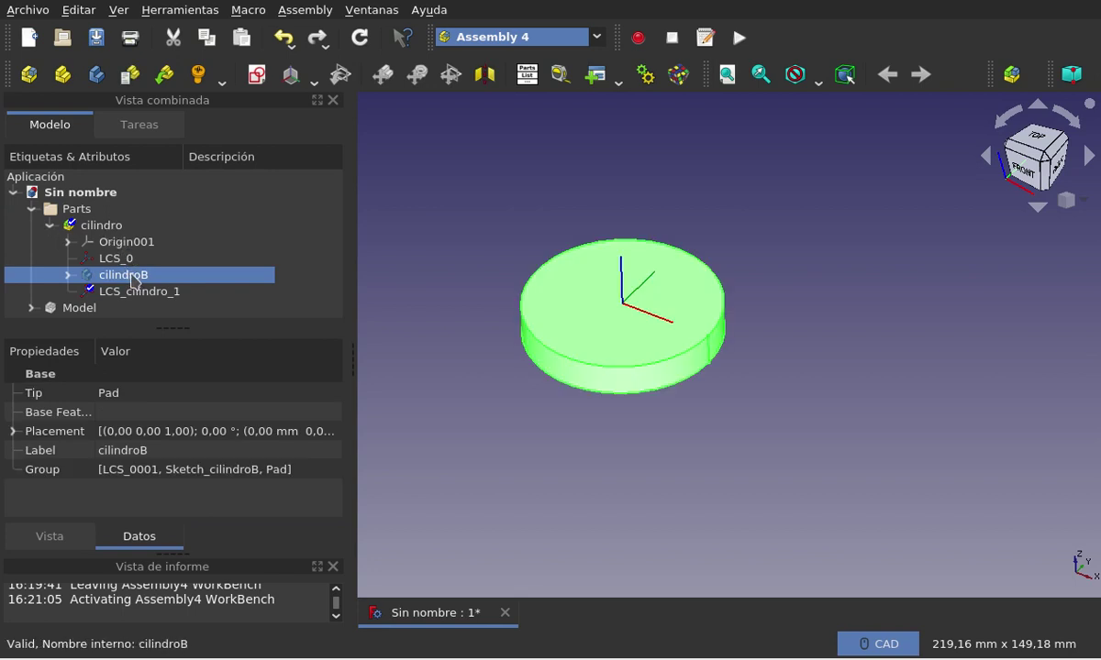
# Inspect LCS_cilindro_1 and LCS_0, then hide the whole Parts folder.
pyautogui.click(135, 292)
pyautogui.click(116, 258)
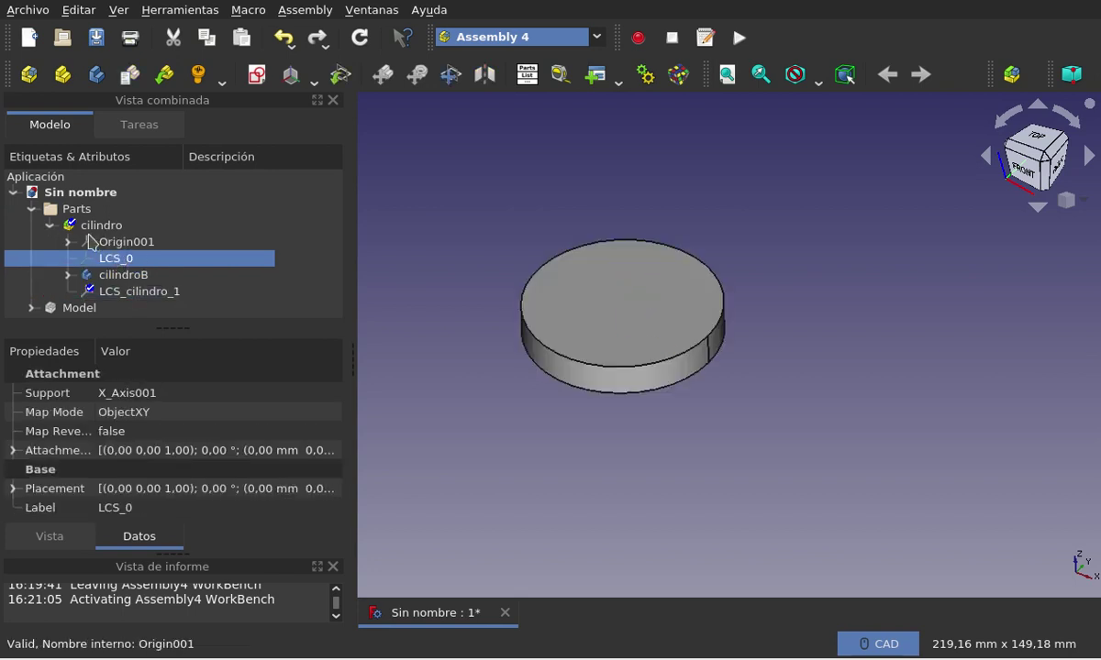
pyautogui.click(49, 225)
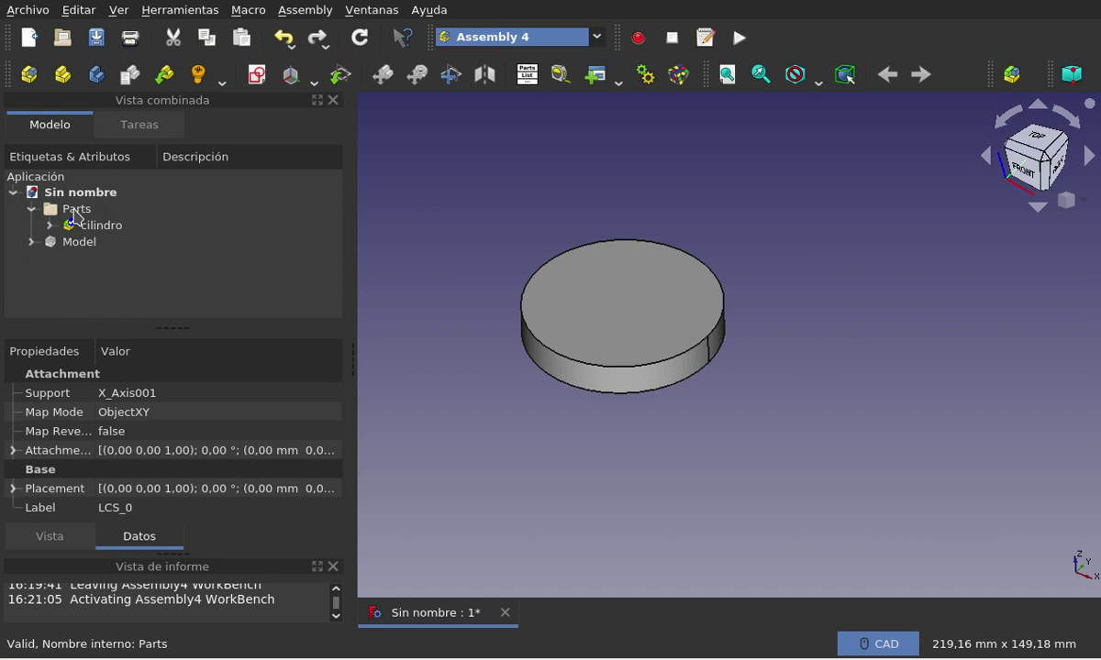
pyautogui.click(74, 212)
pyautogui.press('space')
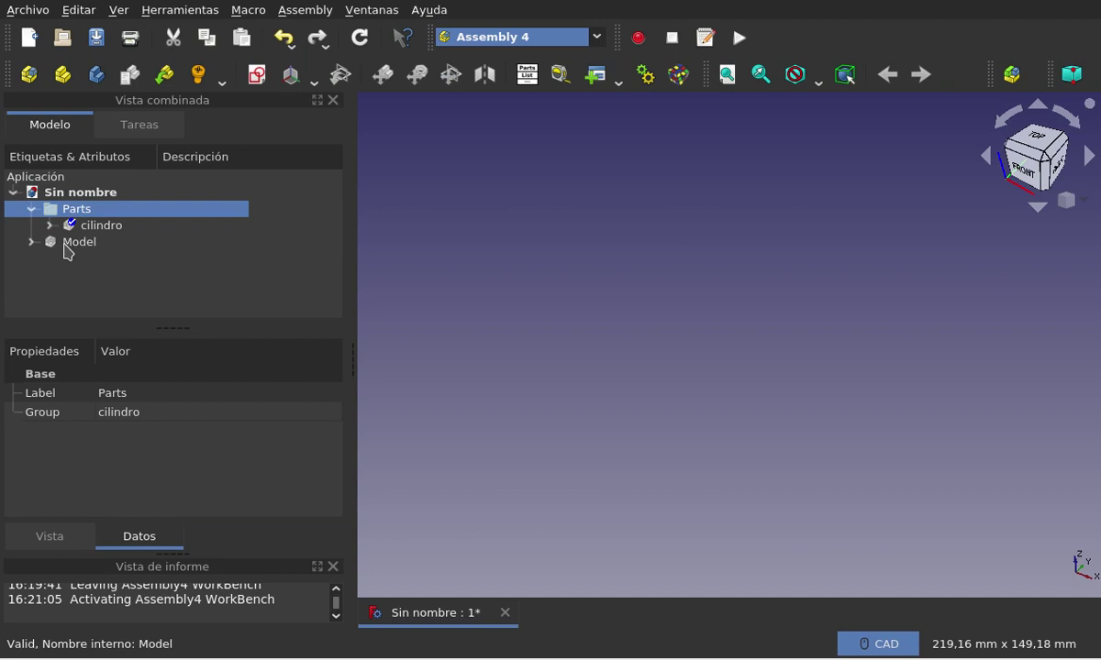
# Expand the assembly Model and make its LCS_Origin axes visible.
pyautogui.click(65, 244)
pyautogui.click(30, 242)
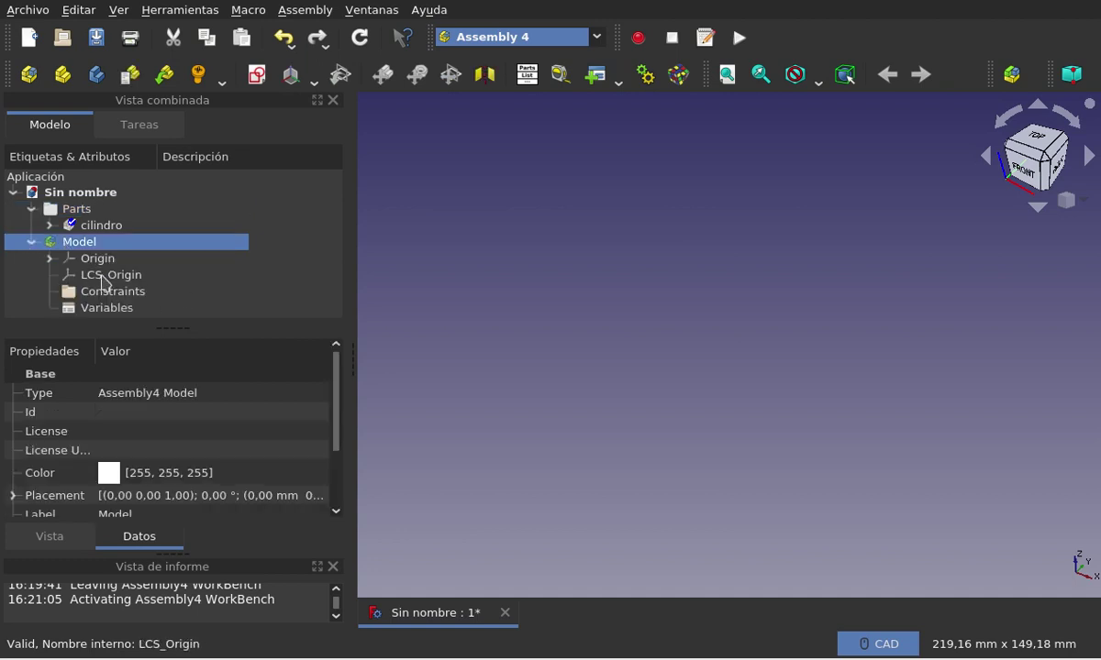
pyautogui.click(105, 275)
pyautogui.press('space')
pyautogui.click(676, 378)
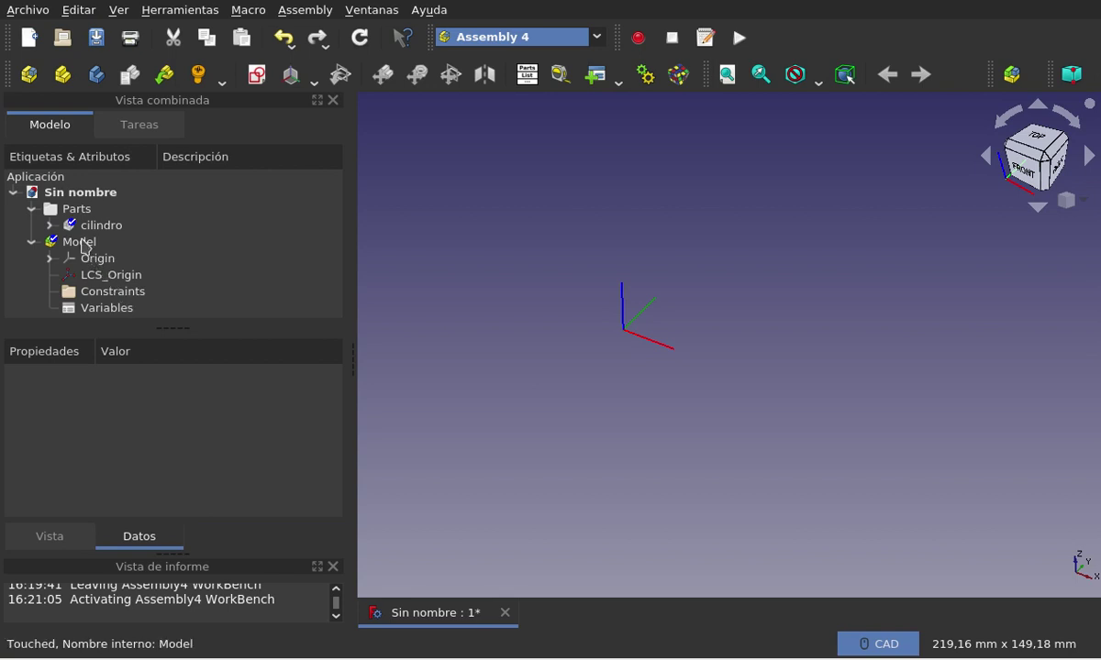
# Select the Model, its Origin and LCS_Origin in turn in the tree.
pyautogui.click(82, 241)
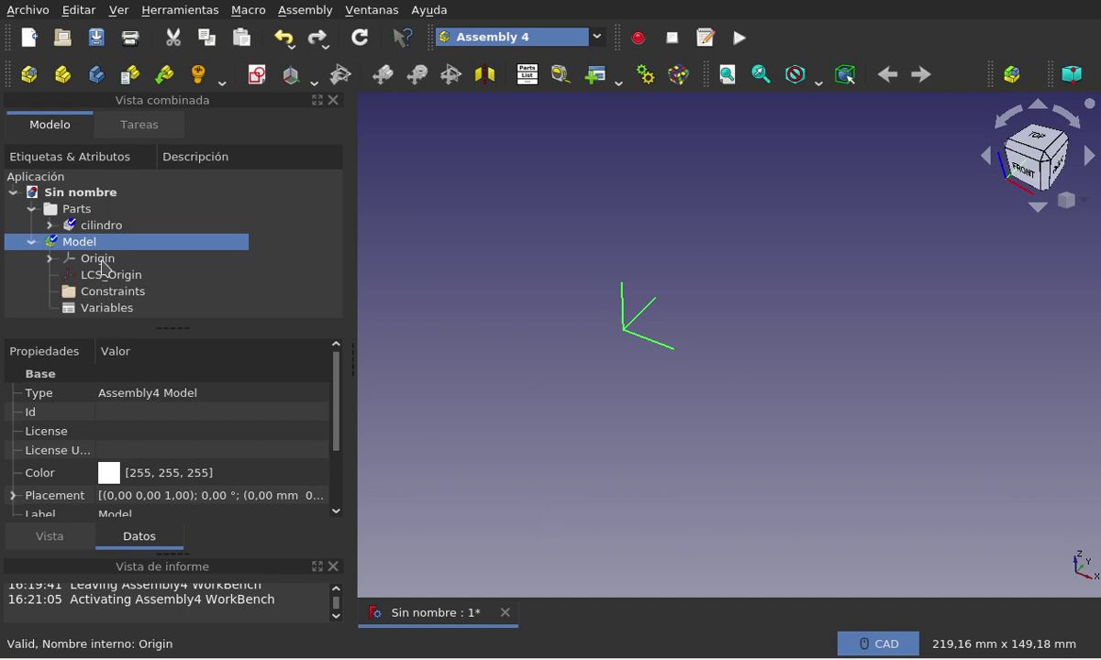
pyautogui.click(97, 259)
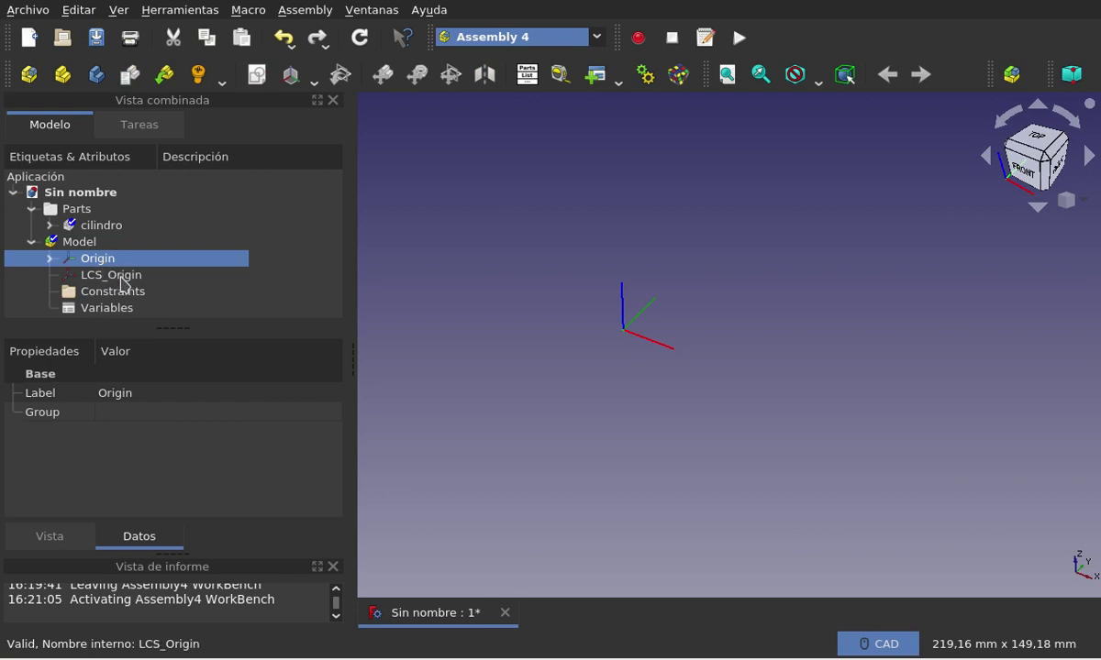
pyautogui.click(121, 279)
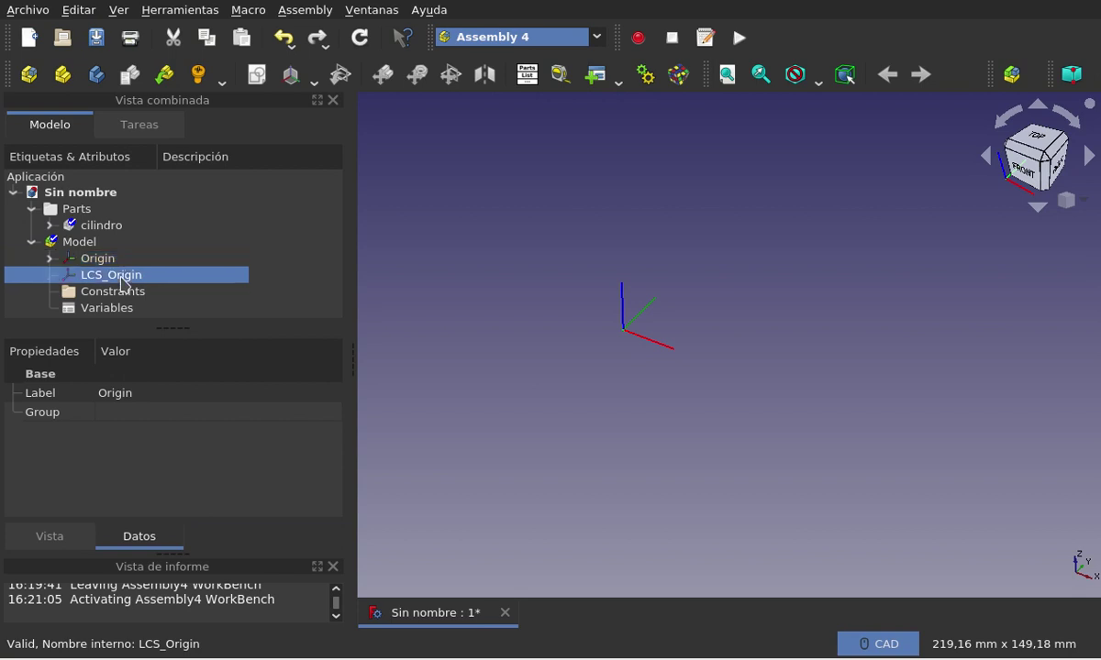
# Clear the current selection and leave the assembly Model selected in the tree.
pyautogui.click(519, 216)
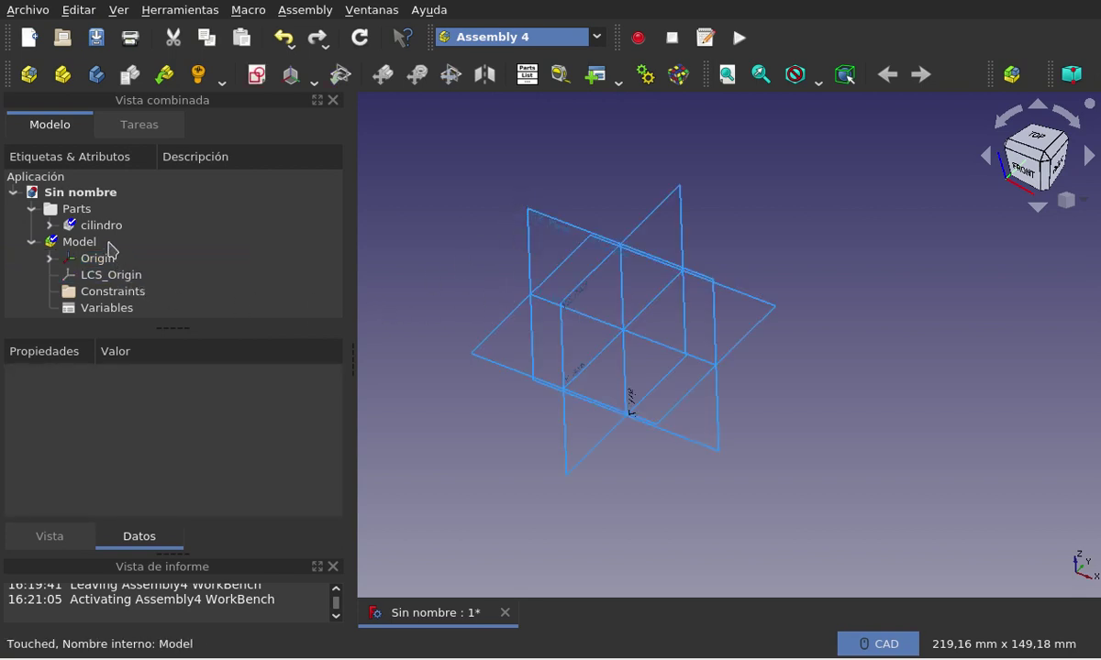
pyautogui.click(94, 243)
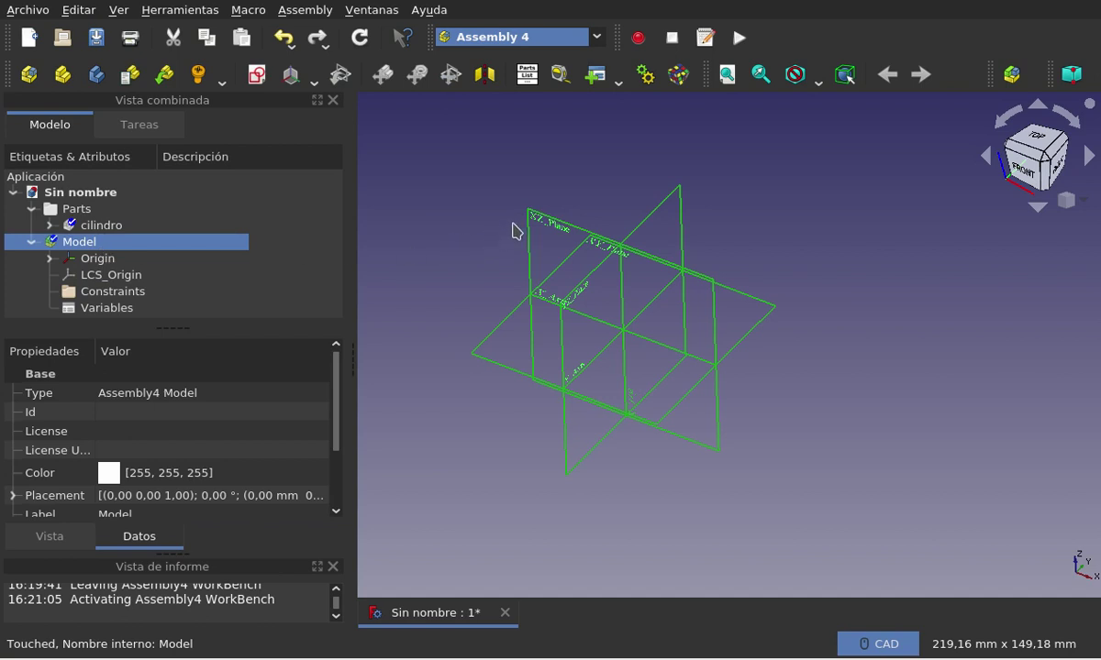
pyautogui.click(458, 235)
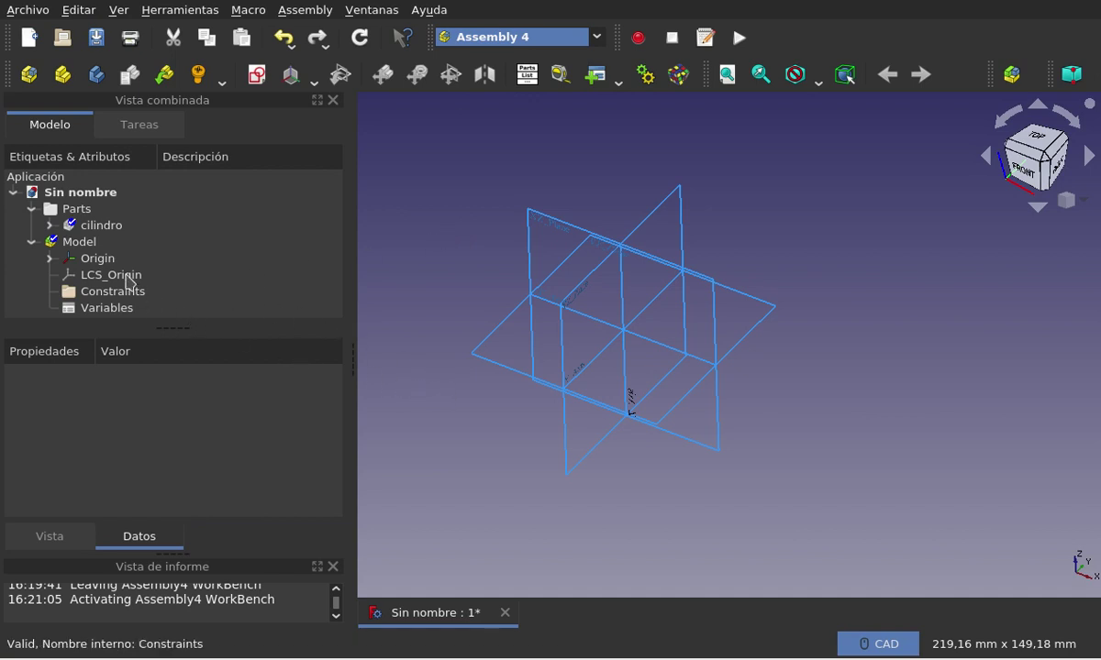
pyautogui.click(89, 243)
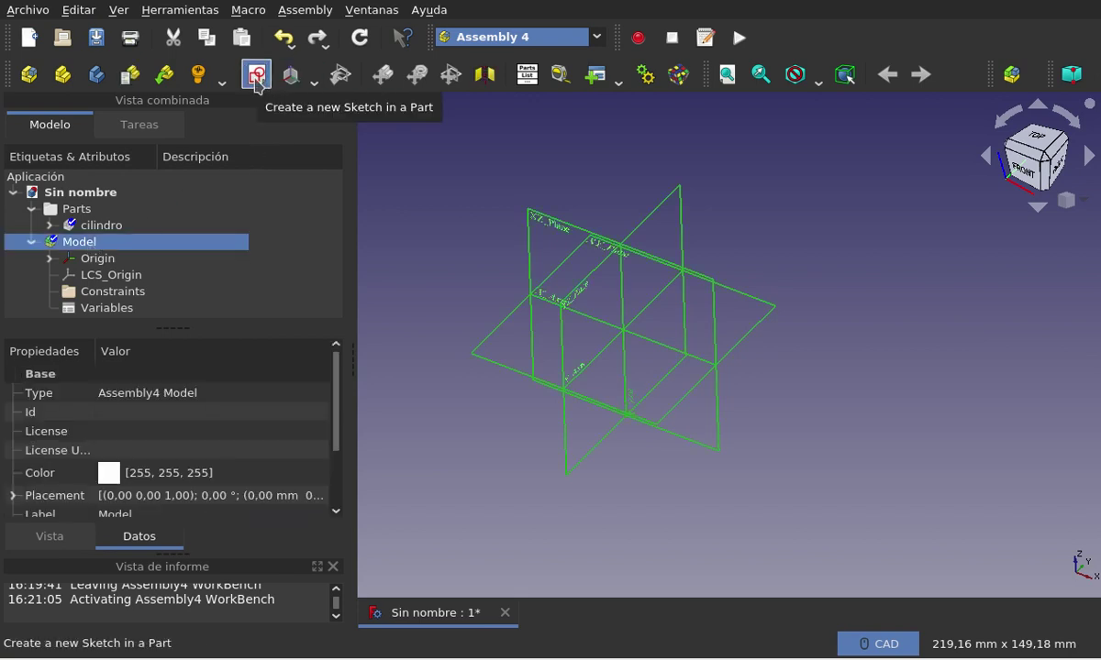
# Create a Model sketch, replacing the name's trailing '1' with 'master', attached to XY_Plane in Cara plana mode.
pyautogui.click(257, 75)
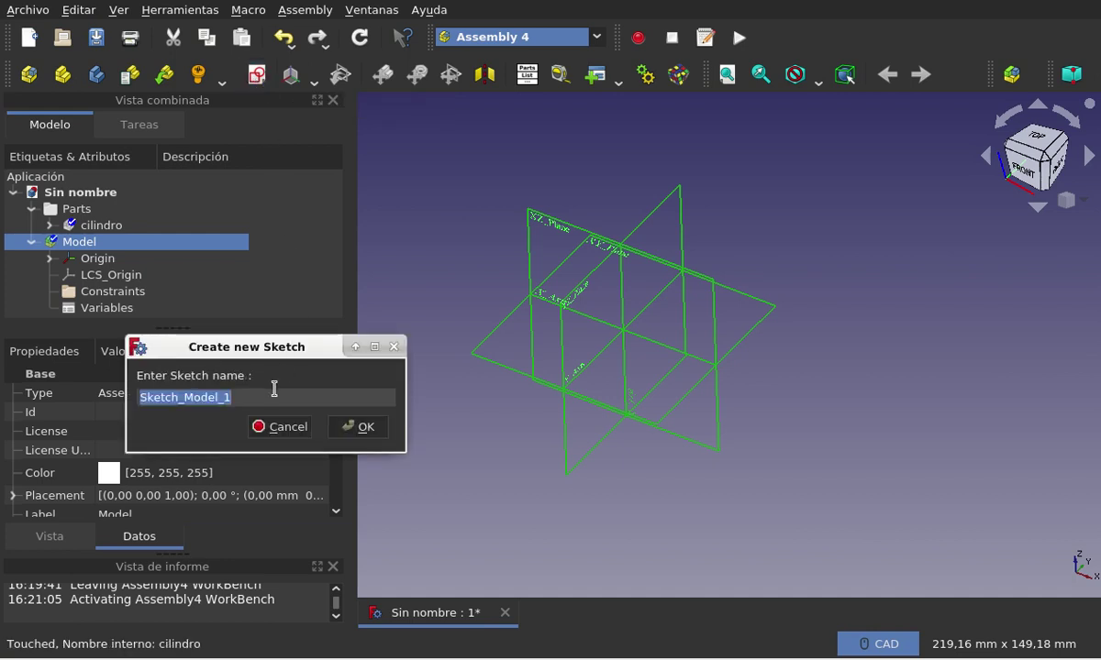
pyautogui.click(278, 393)
pyautogui.press('BackSpace')
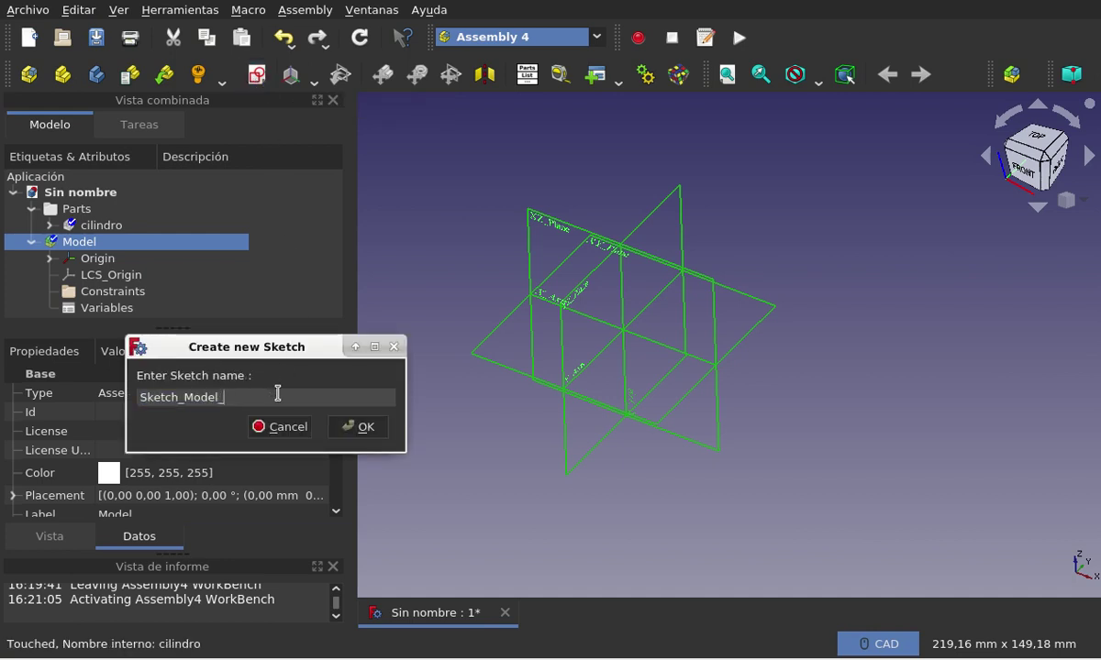
pyautogui.write('mast')
pyautogui.write('er')
pyautogui.click(363, 427)
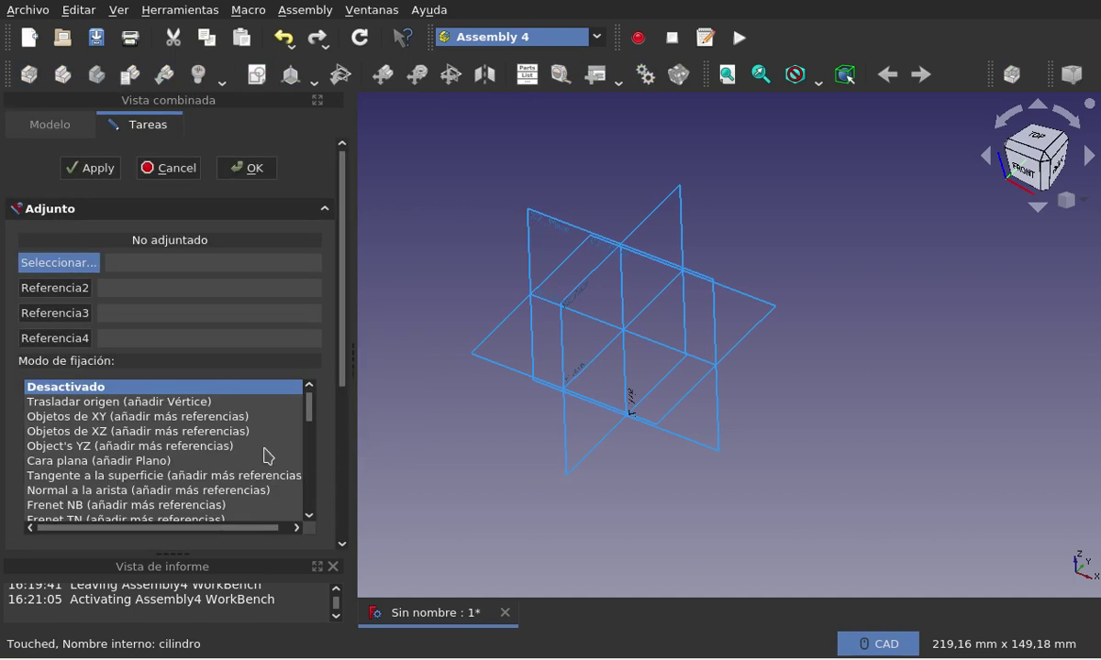
pyautogui.click(500, 367)
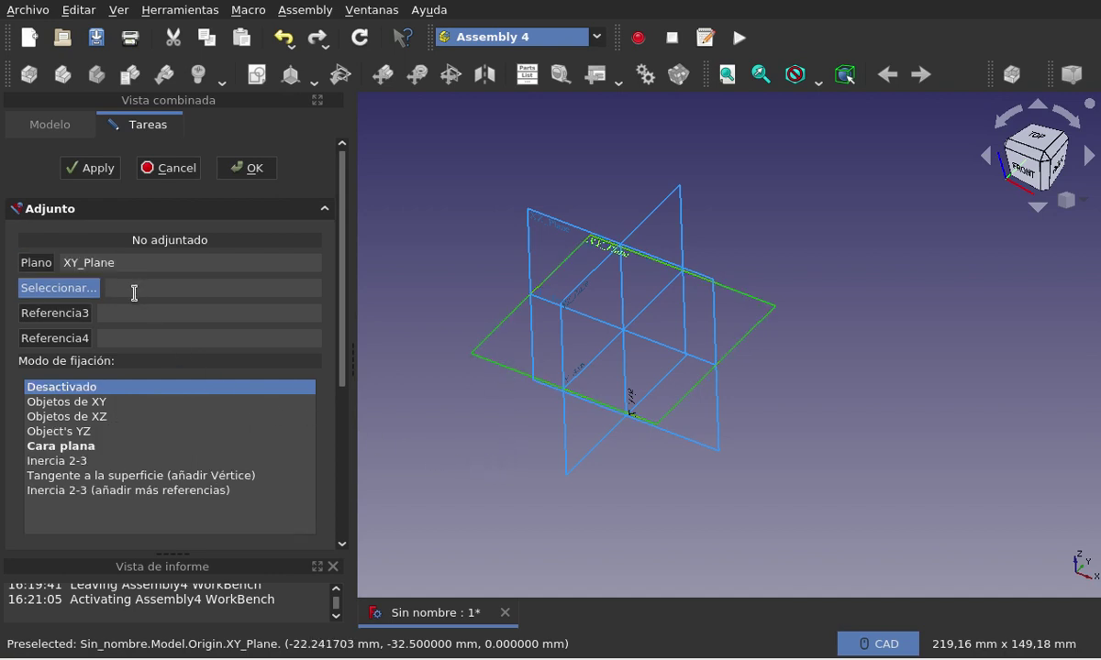
pyautogui.click(93, 448)
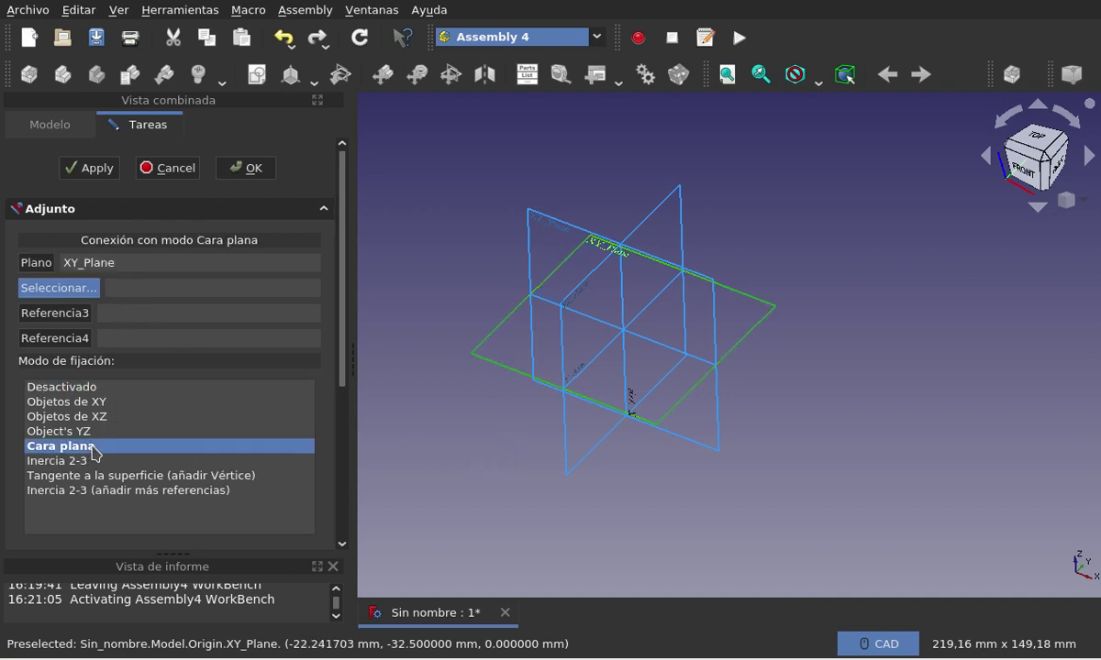
pyautogui.click(248, 168)
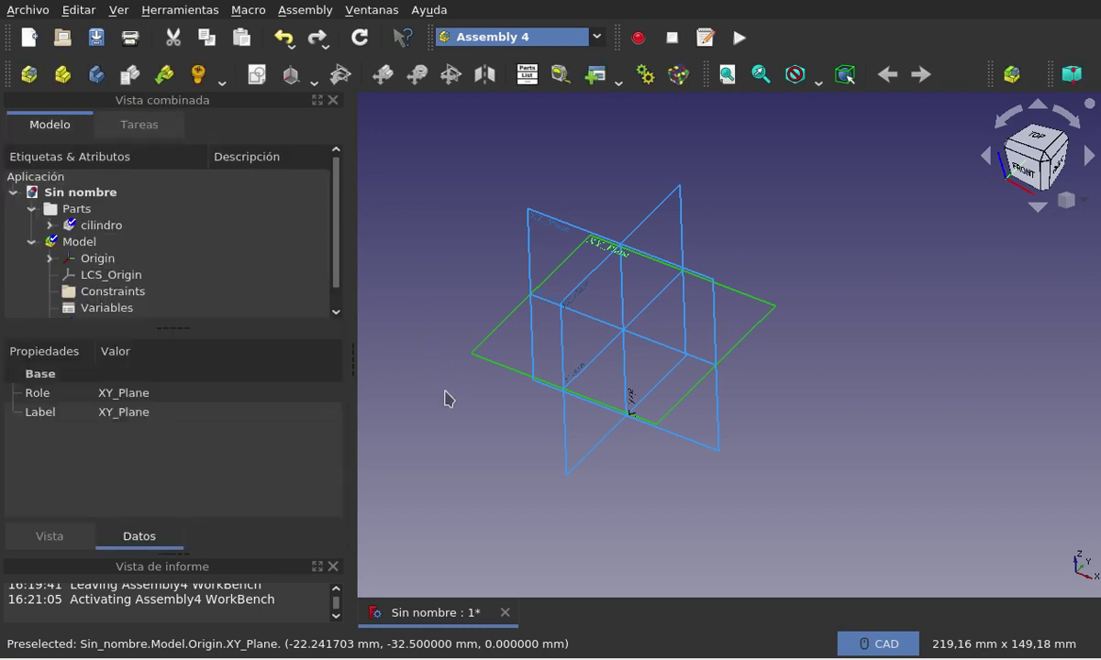